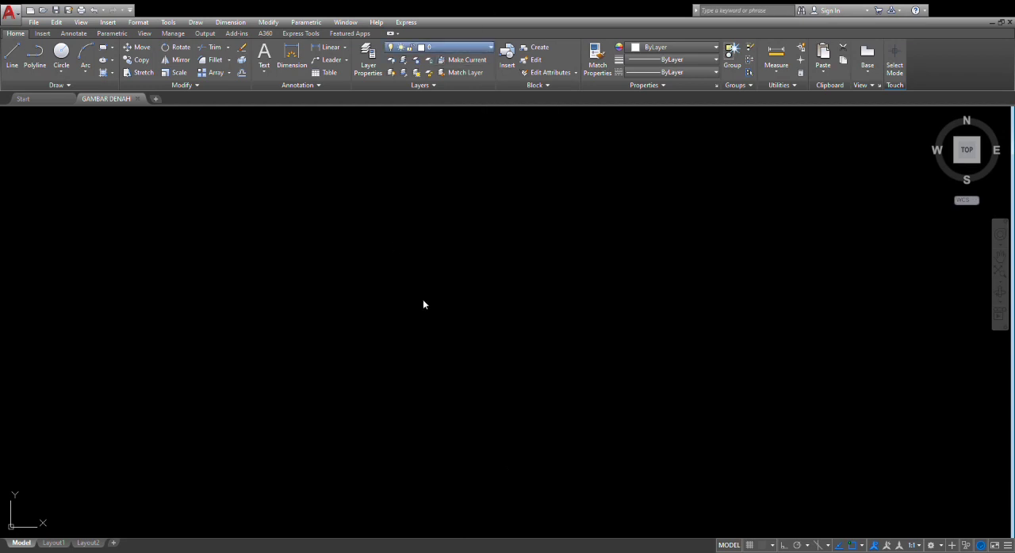
Make the AS layer current and start an axis line in the empty drawing with Ortho mode on
click(449, 76)
text(l)
key(Return)
click(318, 207)
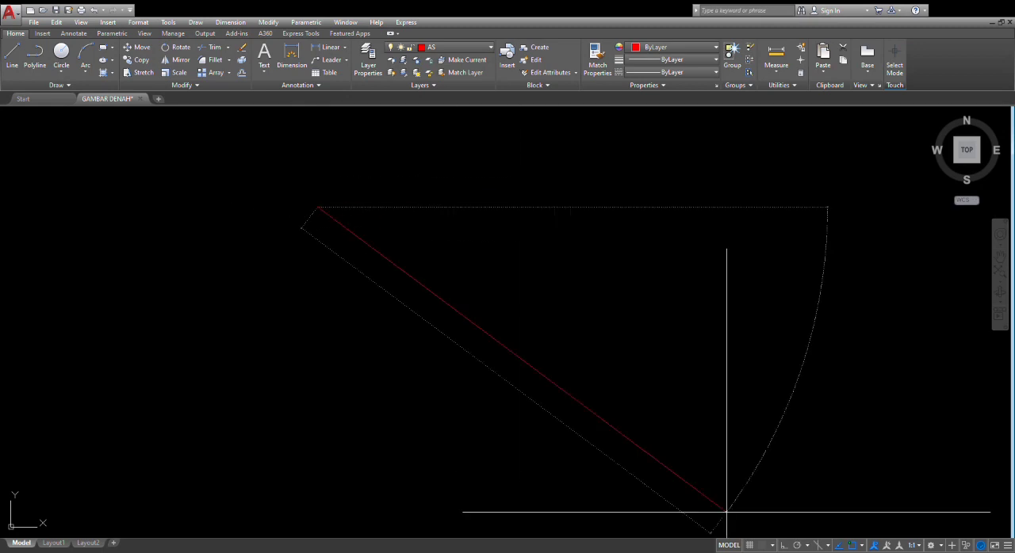
click(747, 546)
click(751, 545)
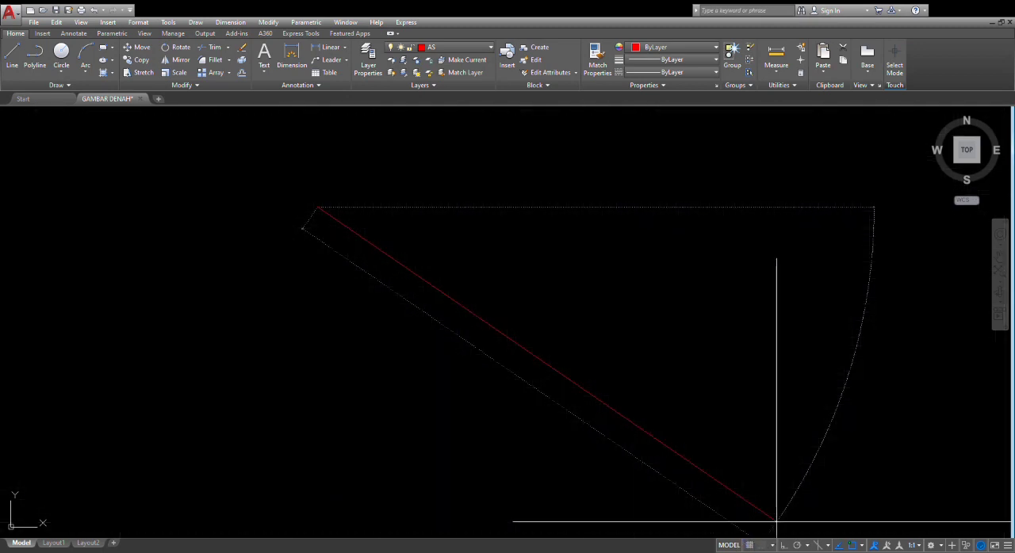
click(783, 546)
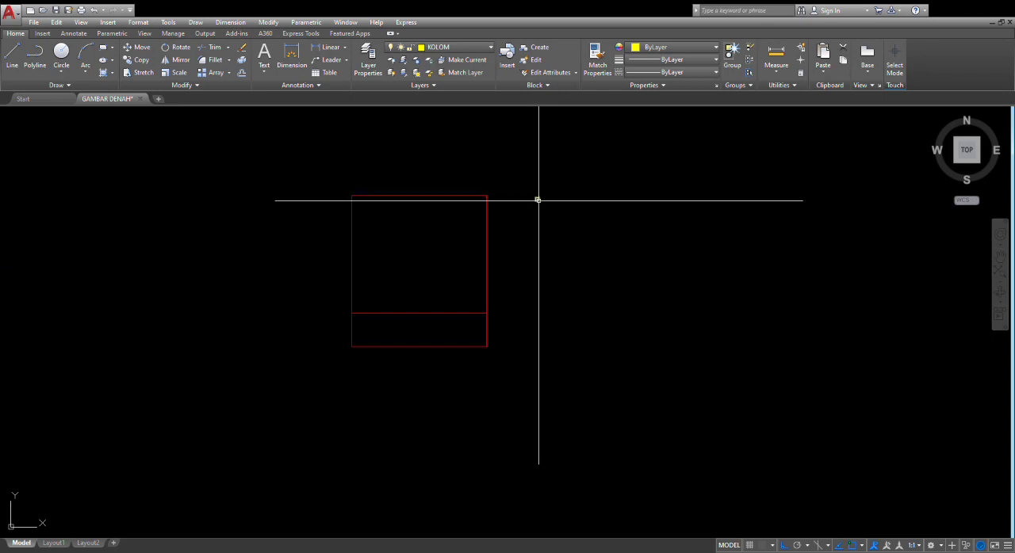
Copy the small square column by its centre onto the upper-right corner of the axis frame
scroll(538, 200, up, 6)
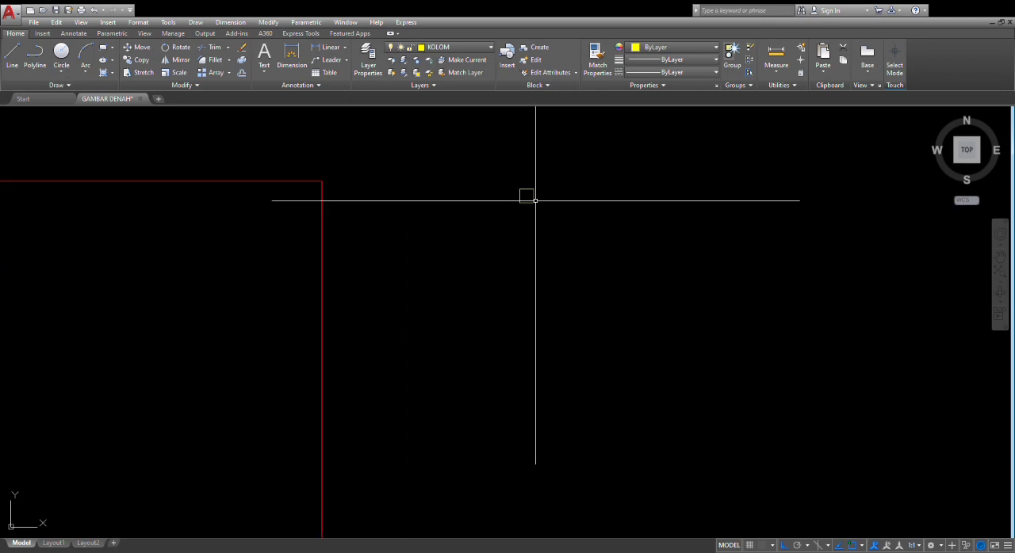
click(532, 200)
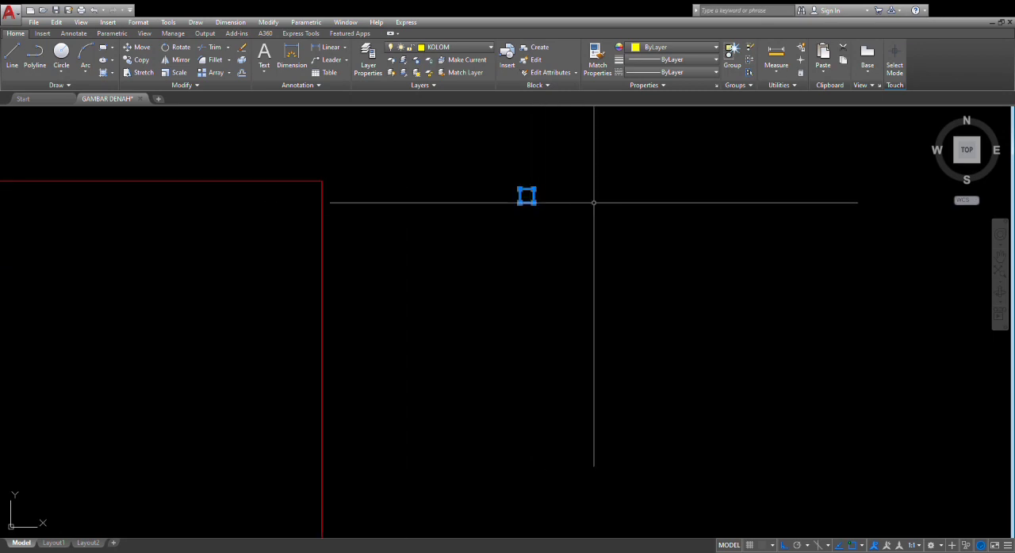
key(Escape)
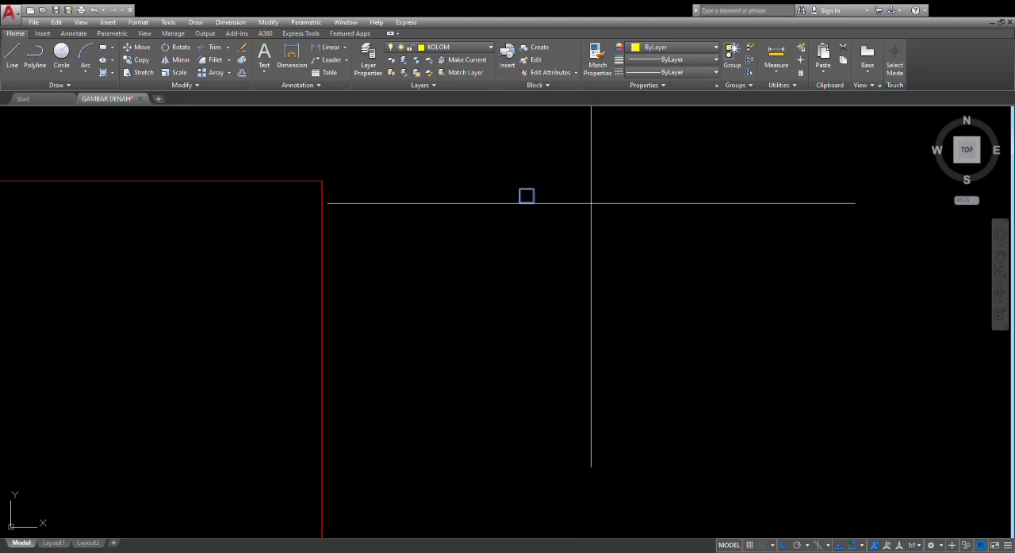
click(526, 196)
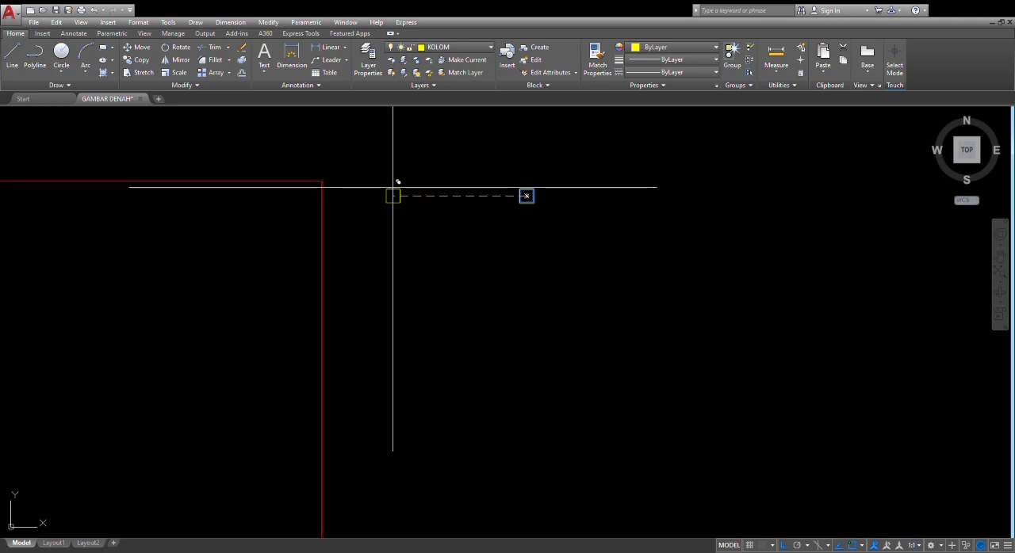
click(321, 181)
middle_drag(218, 229, 449, 205)
scroll(450, 206, down, 2)
middle_drag(451, 206, 504, 226)
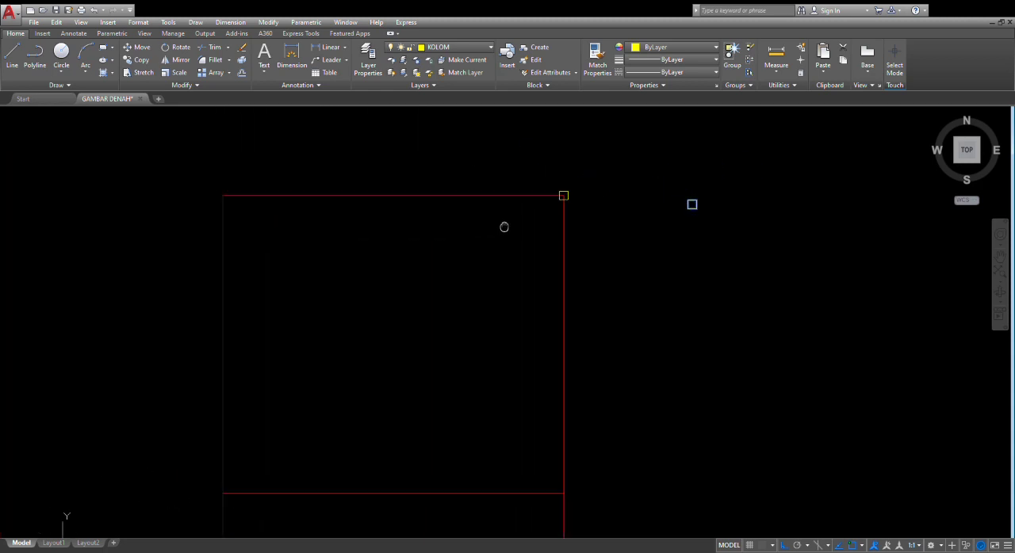
scroll(476, 208, down, 3)
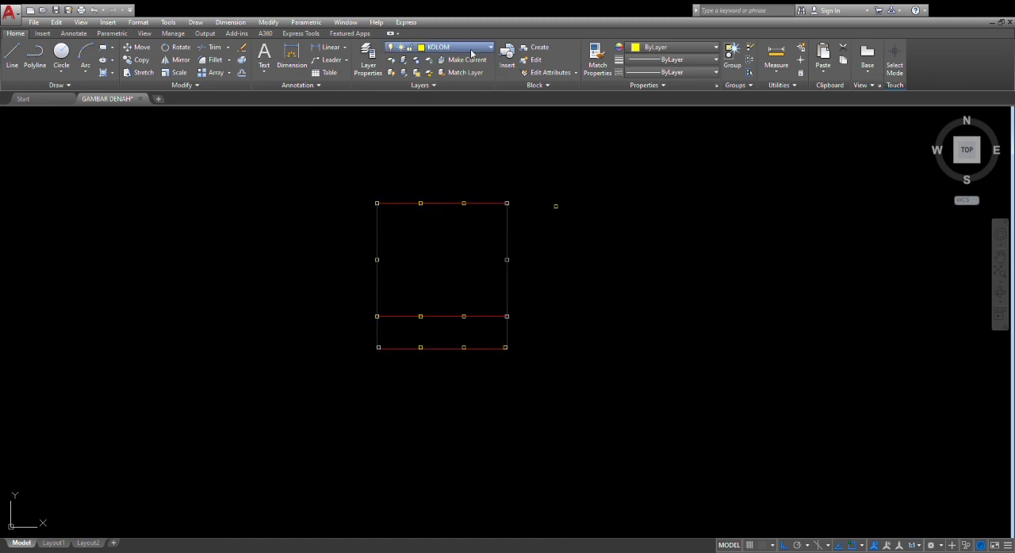
Make the DINDING layer current and draw wall lines along the columns of the axis frame
click(445, 98)
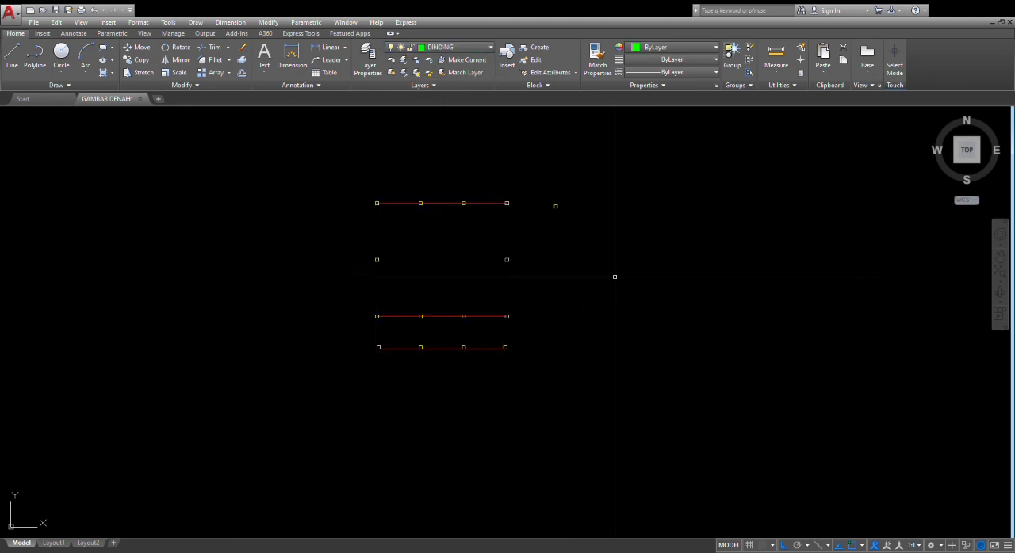
scroll(374, 200, up, 10)
click(248, 187)
click(658, 221)
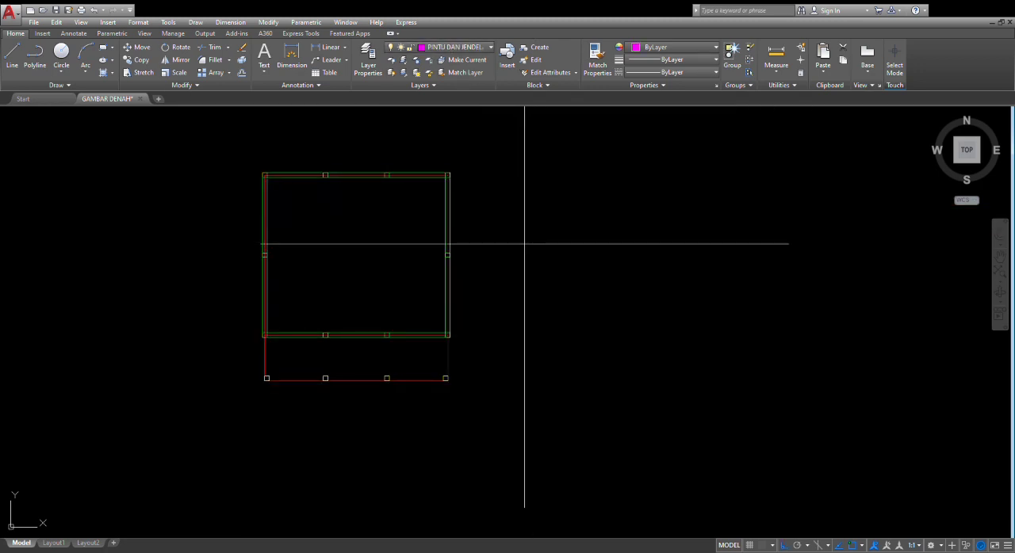
Draw a narrow door-jamb outline with a notched upper-right corner in the empty area beside the plan
click(522, 217)
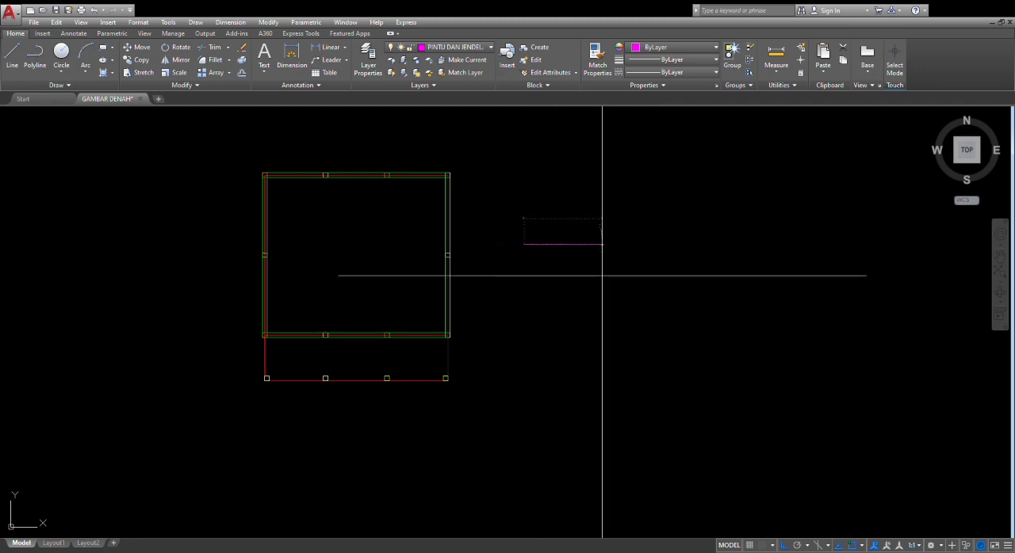
text(10)
key(Return)
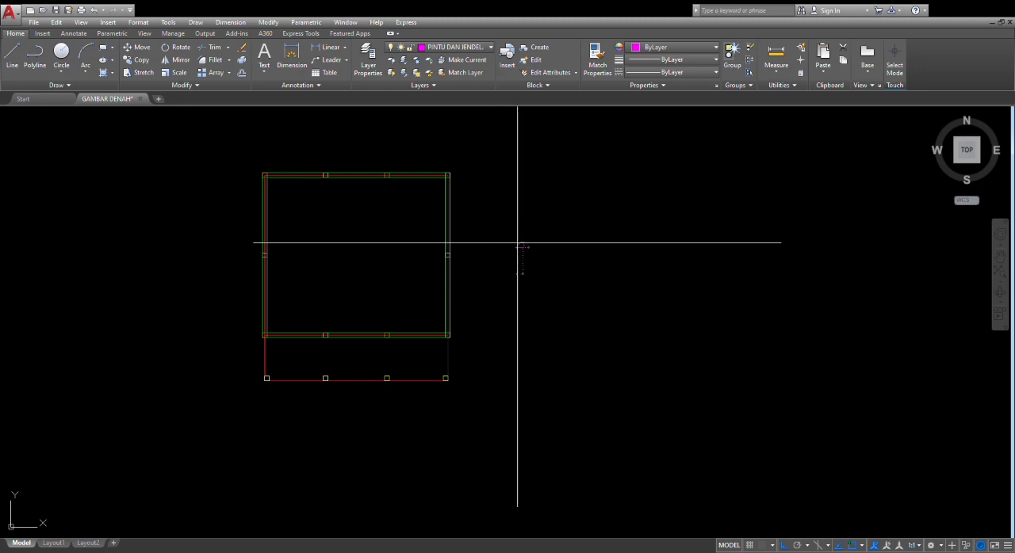
scroll(521, 240, up, 5)
scroll(520, 238, down, 6)
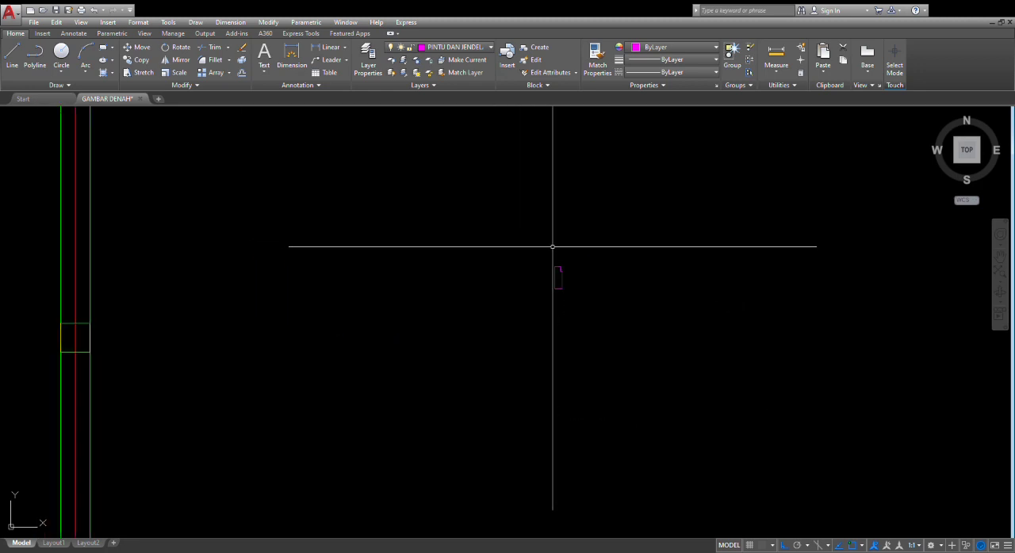
scroll(534, 278, up, 2)
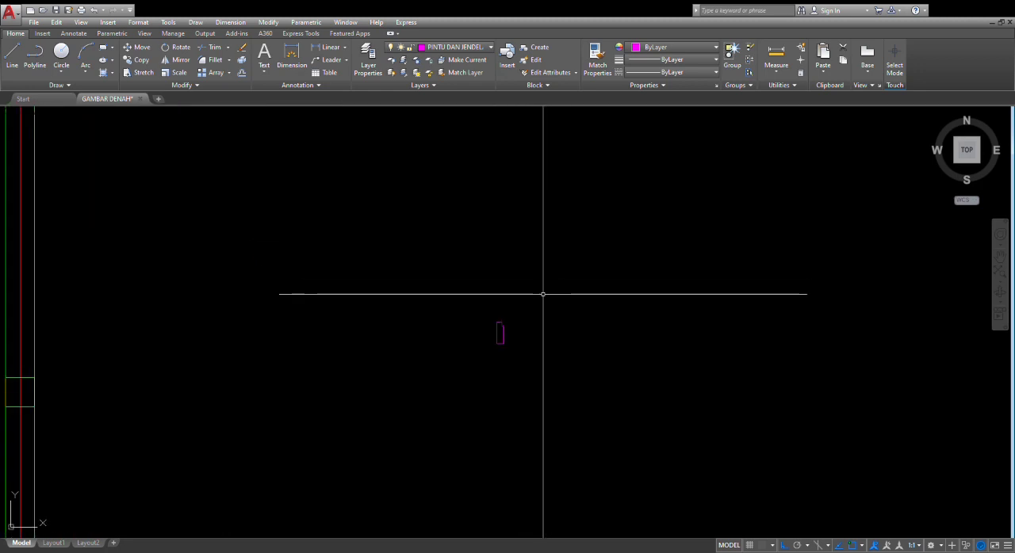
scroll(539, 301, down, 2)
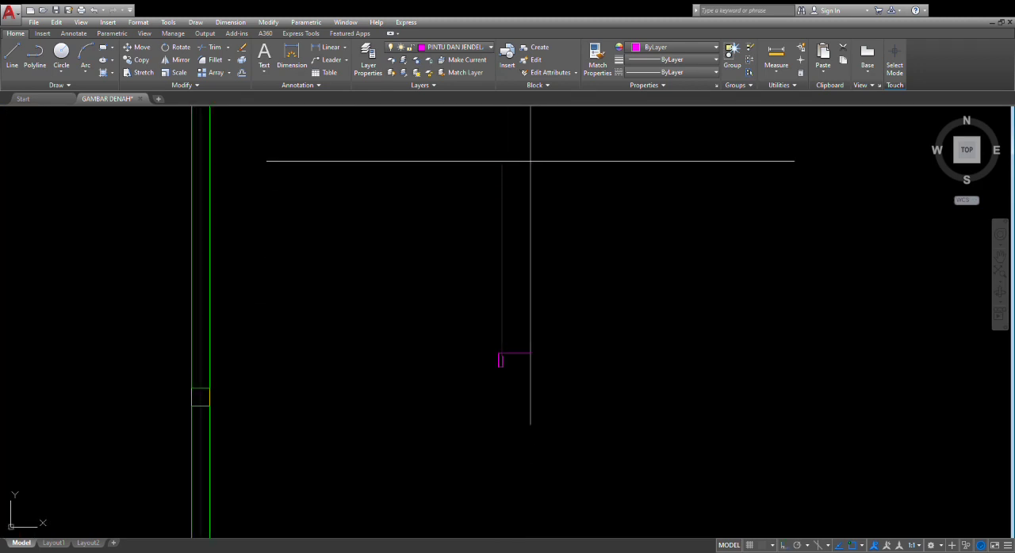
Draw an 80-unit-tall door leaf rising from the jamb's notch and an 80-unit horizontal line across the door opening
text(,80)
key(Return)
scroll(514, 348, up, 6)
click(464, 363)
text(80)
key(Return)
key(Escape)
scroll(666, 270, down, 2)
middle_drag(659, 274, 565, 315)
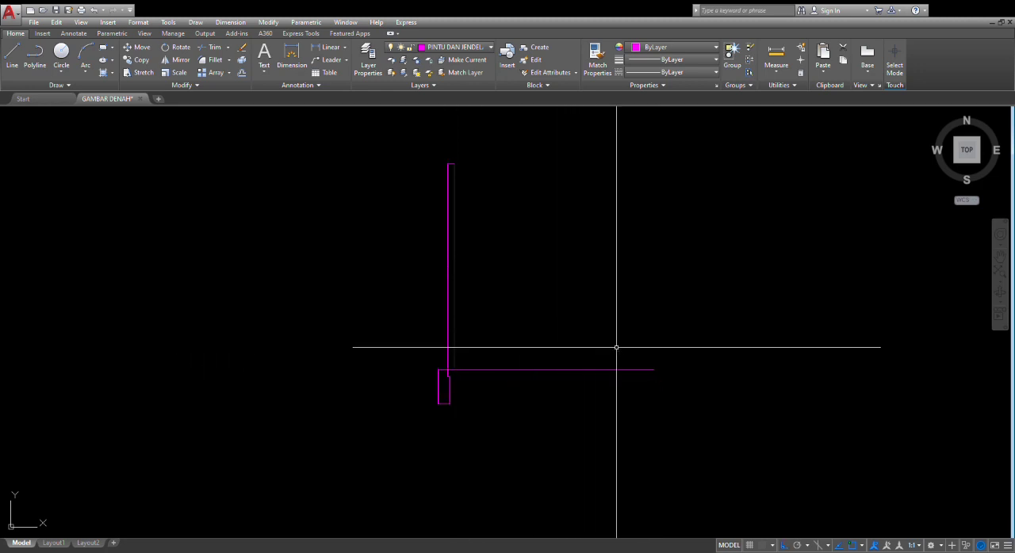
Draw the door's quarter-circle swing arc from the opening line's free end to the top of the leaf
click(655, 370)
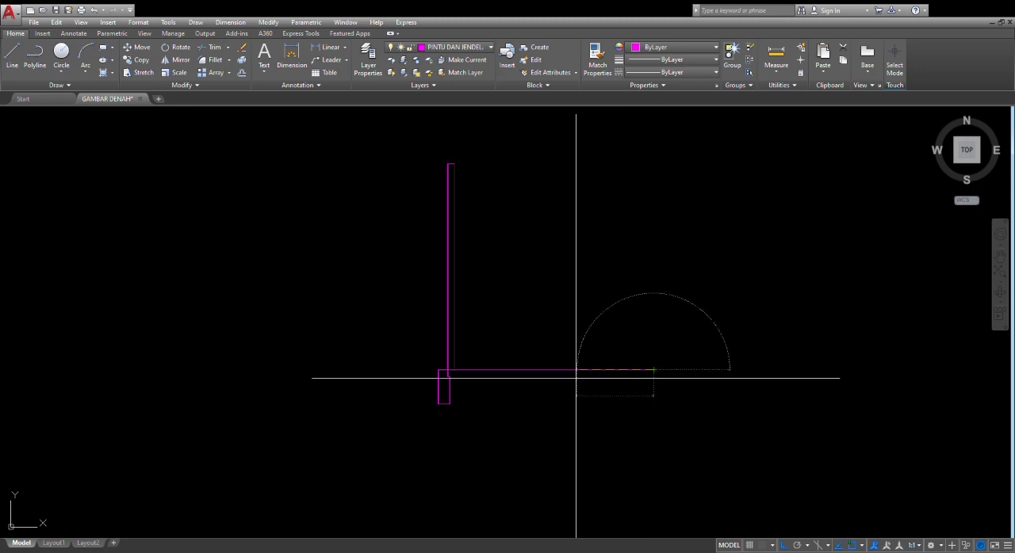
click(447, 369)
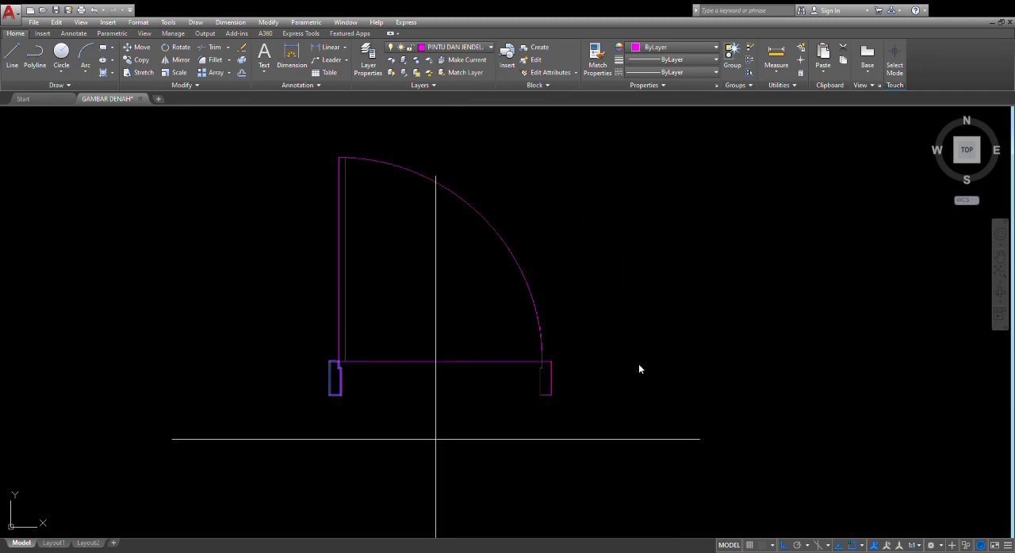
key(ctrl+z)
Mirror the door jamb about the vertical centre of the opening line, keeping the original
click(365, 424)
click(300, 372)
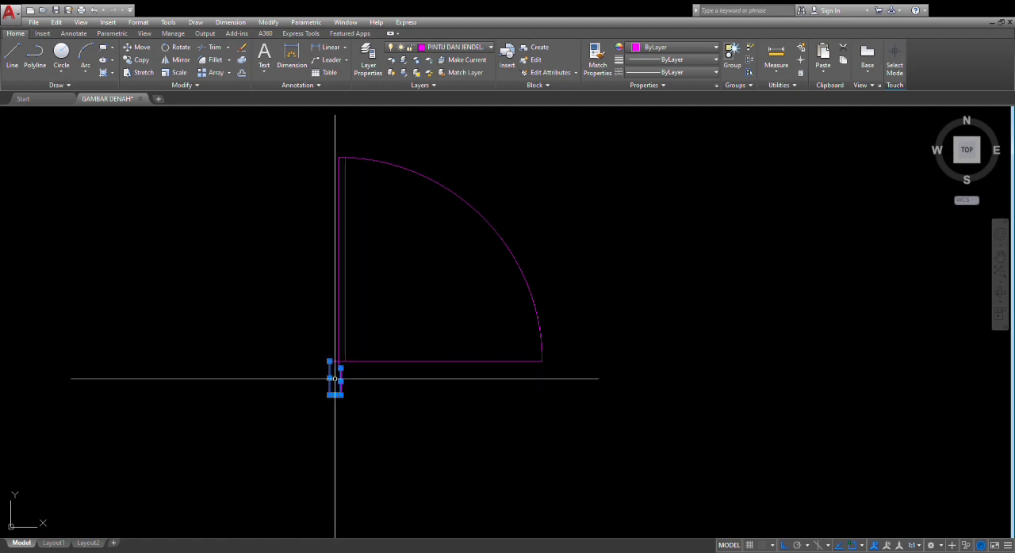
scroll(337, 379, up, 5)
click(379, 350)
click(299, 324)
click(315, 310)
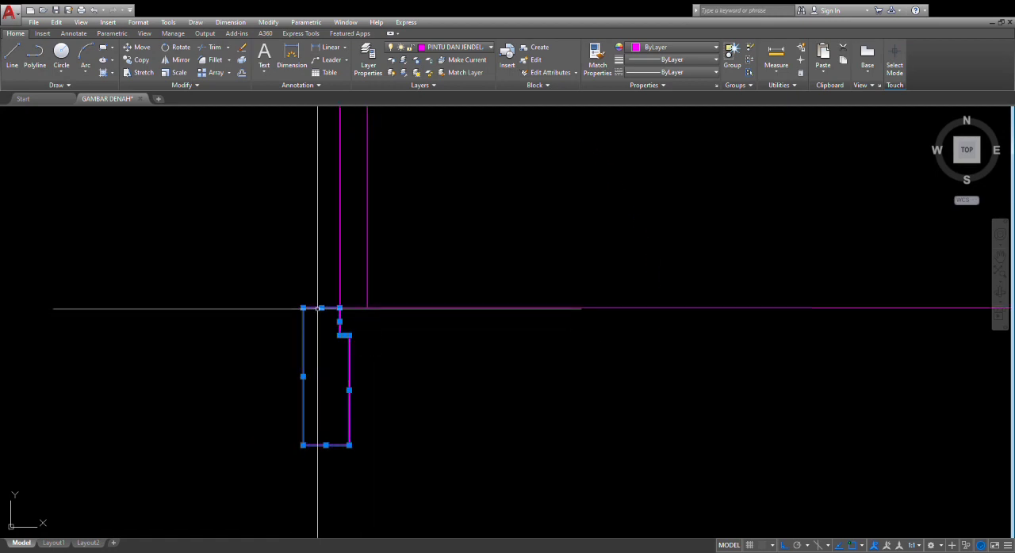
text(mi)
key(Return)
scroll(715, 346, up, 2)
scroll(715, 346, down, 6)
middle_drag(715, 346, 508, 379)
click(520, 365)
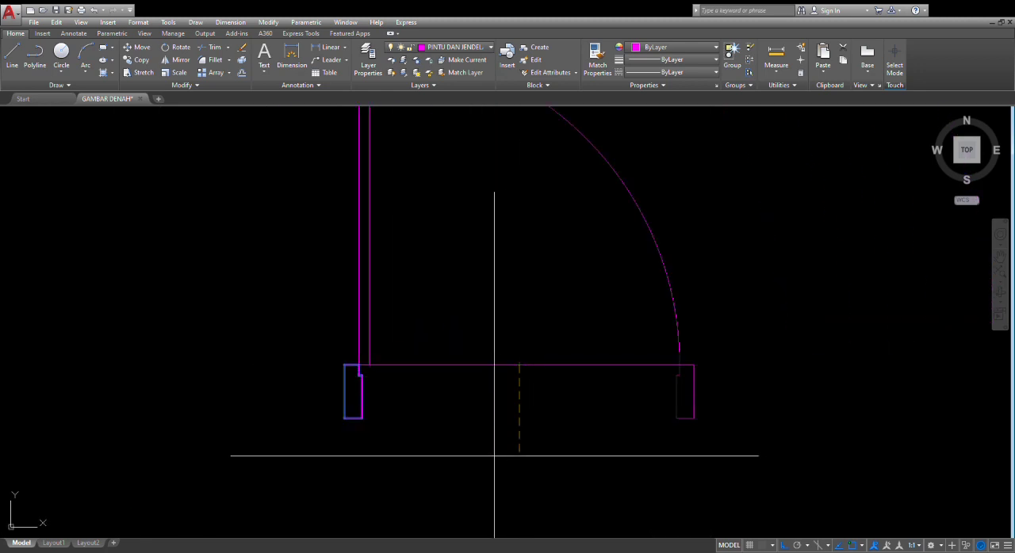
click(485, 459)
key(Return)
Copy the door's left jamb horizontally to the empty area right of the door as the first window jamb
scroll(452, 432, down, 4)
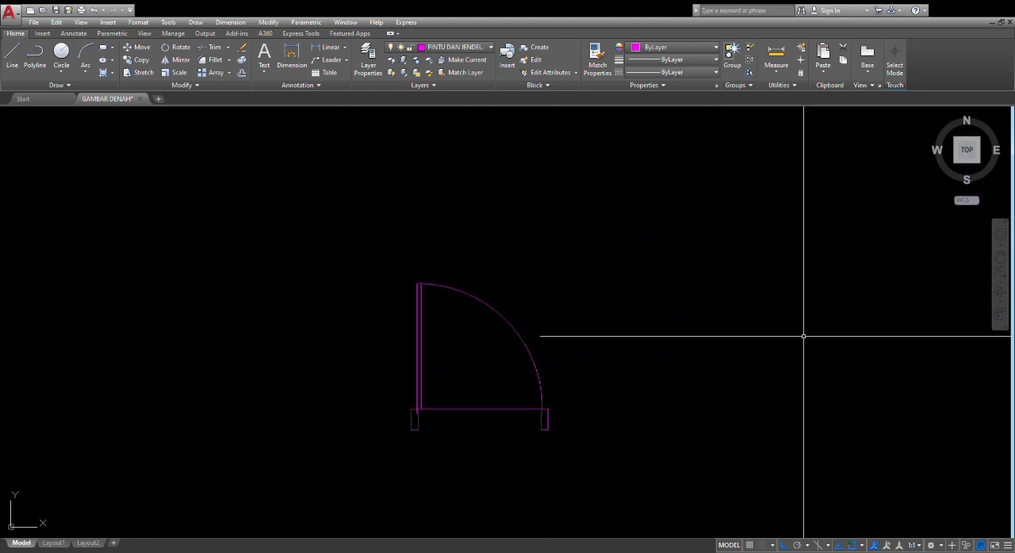
scroll(221, 177, down, 3)
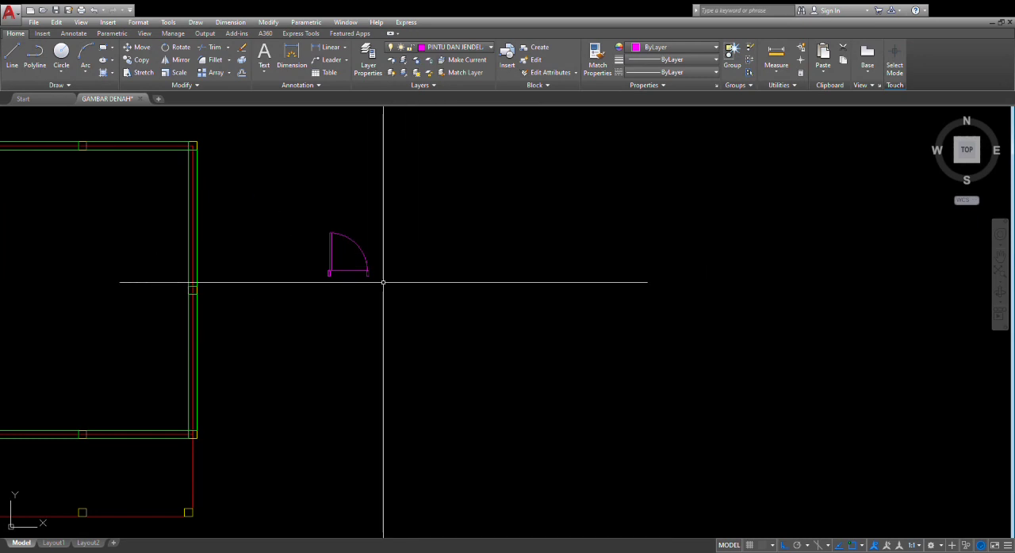
scroll(383, 281, up, 5)
click(351, 217)
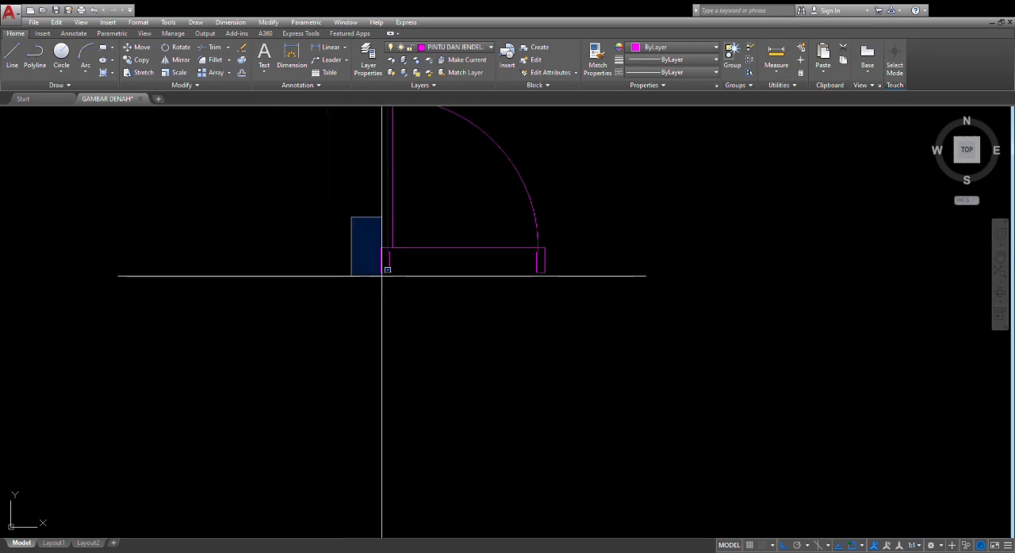
click(429, 306)
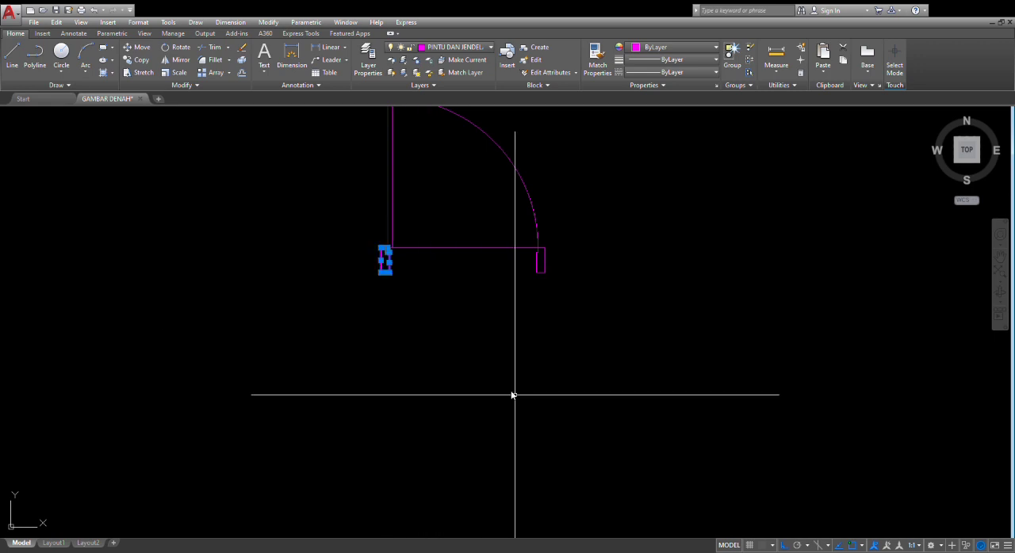
text(m)
key(Return)
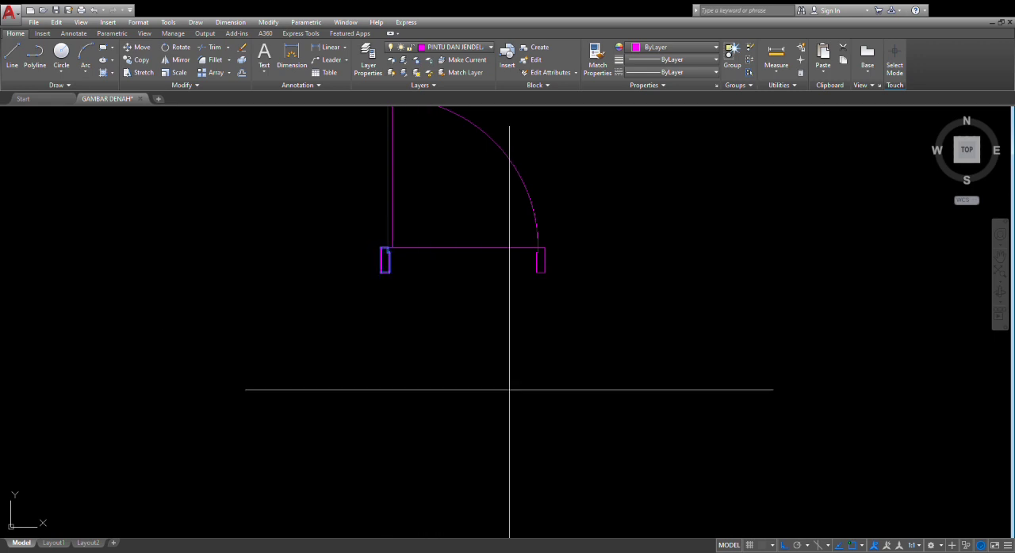
click(391, 270)
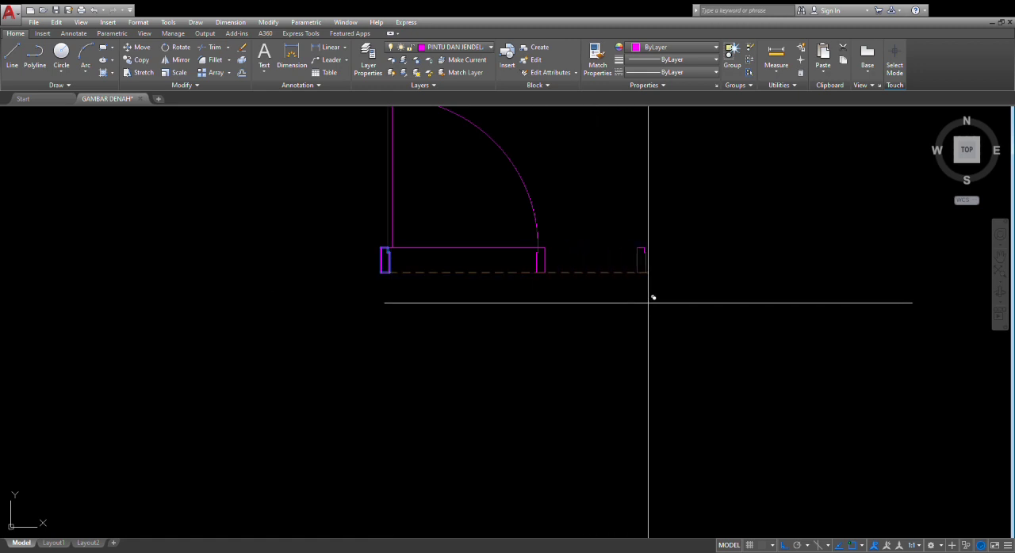
key(Escape)
middle_drag(707, 339, 601, 400)
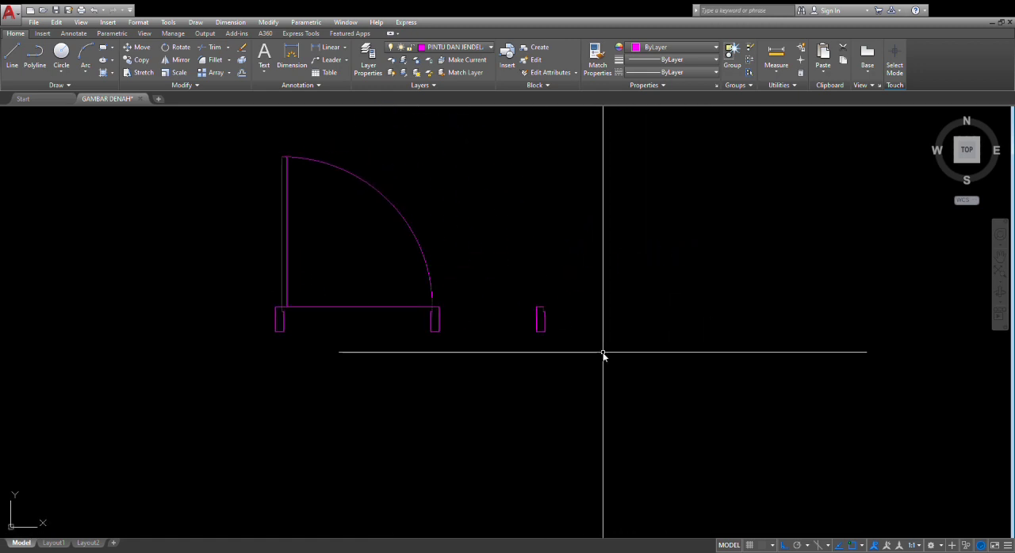
Draw the window's first bay from the copied jamb and notch its second jamb with 1- and 3-unit line segments
click(542, 307)
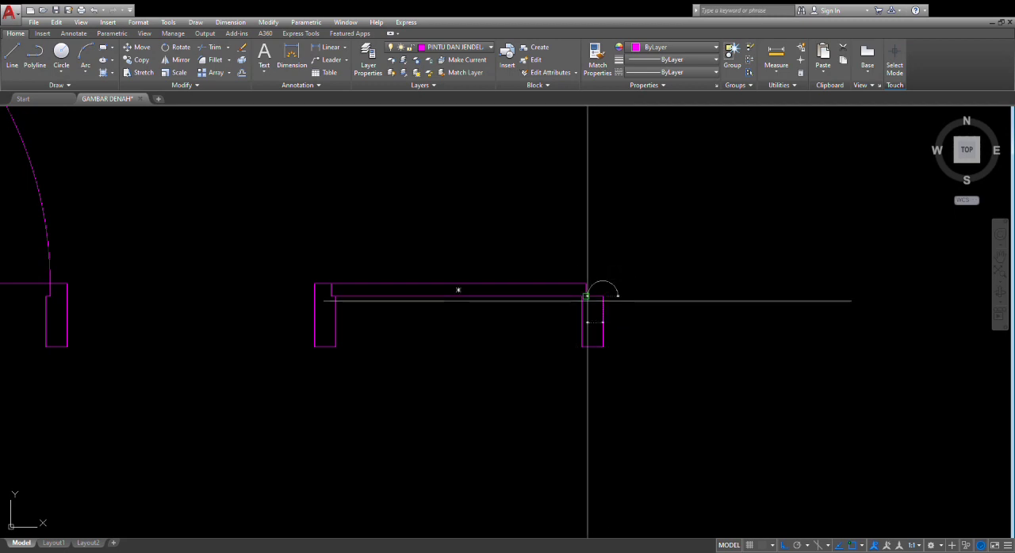
text(1)
key(Return)
text(3)
key(Return)
click(586, 284)
key(Return)
Mirror the first window pane's lines about the second jamb's vertical centre line, keeping the originals
click(571, 373)
click(450, 213)
text(mi)
click(593, 284)
click(592, 321)
key(Return)
Mirror the window's second jamb and the first bay about the middle pane's centre to form a three-bay window
click(655, 364)
click(528, 323)
scroll(539, 325, down, 3)
text(mi)
click(519, 275)
click(514, 326)
key(Return)
text(mi)
click(519, 275)
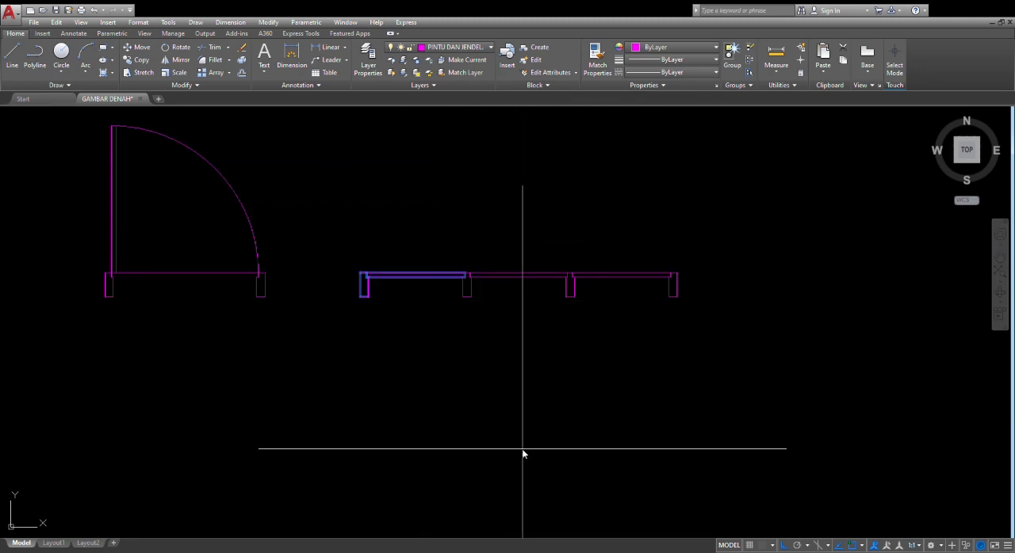
Move the flipped, downward-opening door into the bottom wall, with its left jamb against the lower-left corner column
scroll(519, 275, down, 8)
middle_drag(584, 430, 582, 373)
scroll(547, 408, up, 6)
click(540, 439)
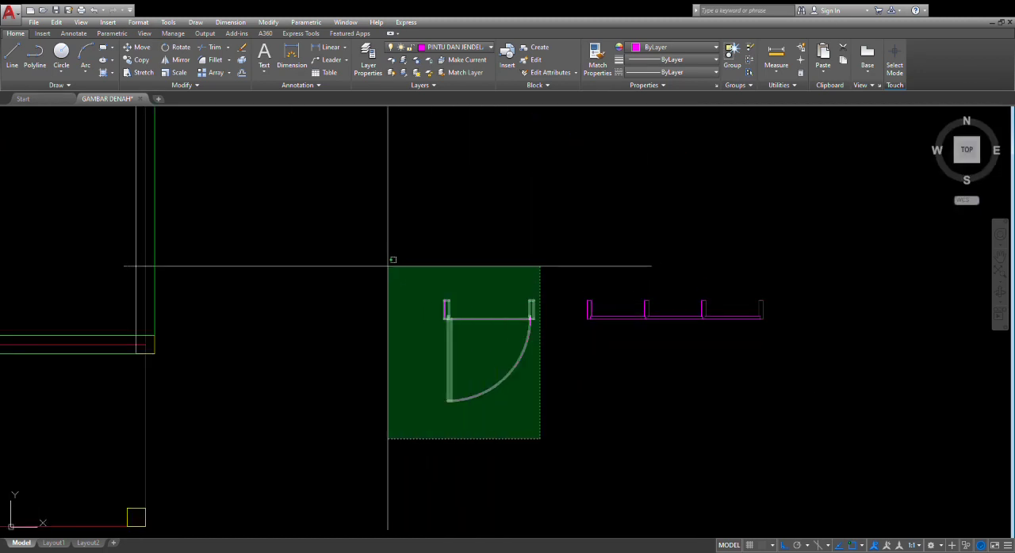
click(398, 259)
text(co)
key(Return)
scroll(438, 292, up, 7)
click(476, 342)
scroll(279, 344, down, 11)
middle_drag(277, 345, 643, 308)
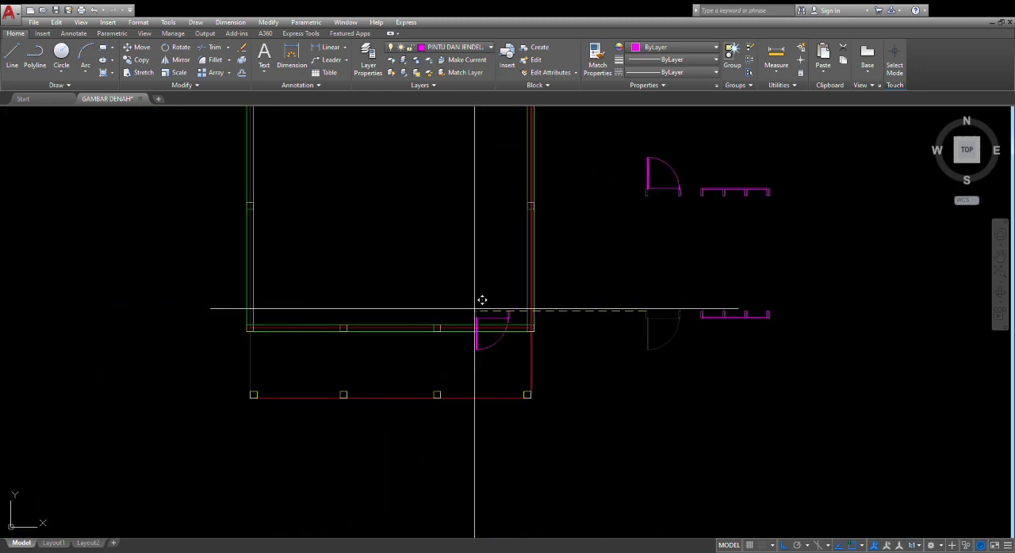
scroll(249, 325, up, 8)
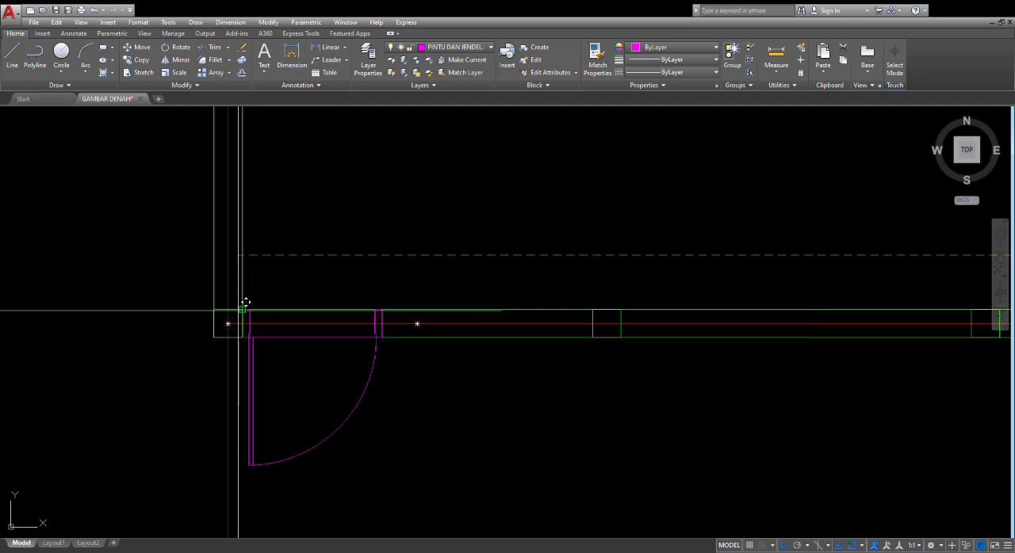
scroll(247, 302, up, 7)
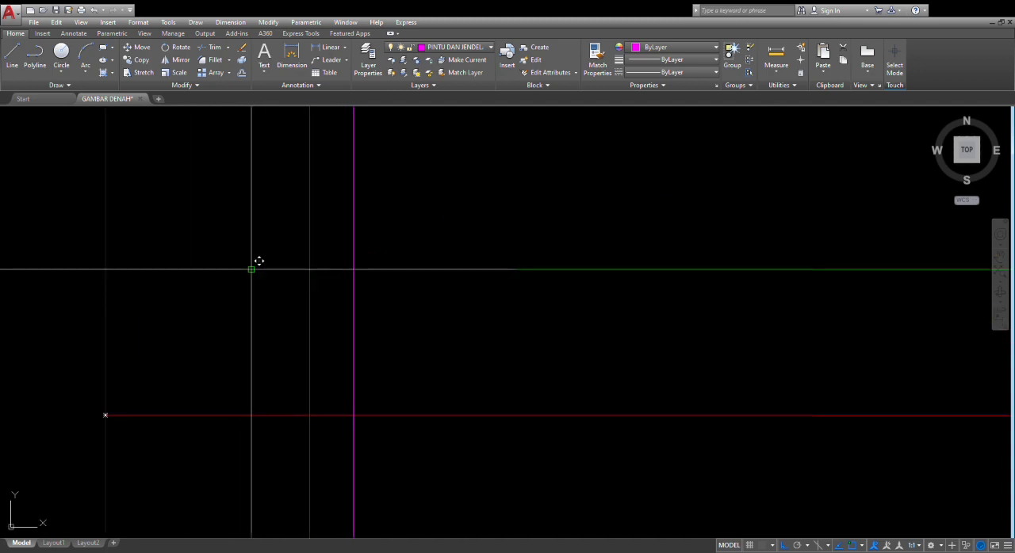
scroll(260, 261, down, 4)
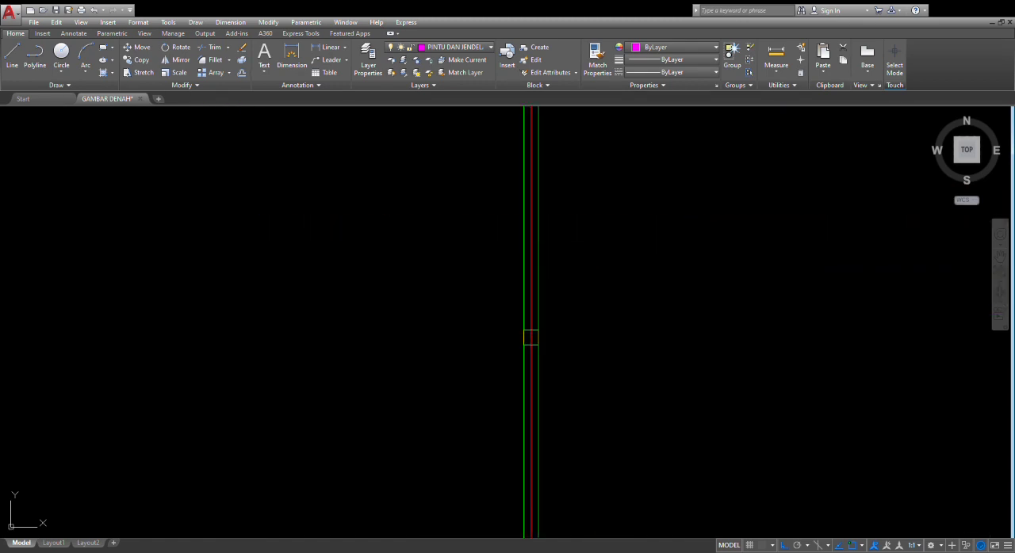
Offset the perimeter axis lines outward around the plan and join the offset lines' corners into an outer outline
click(530, 254)
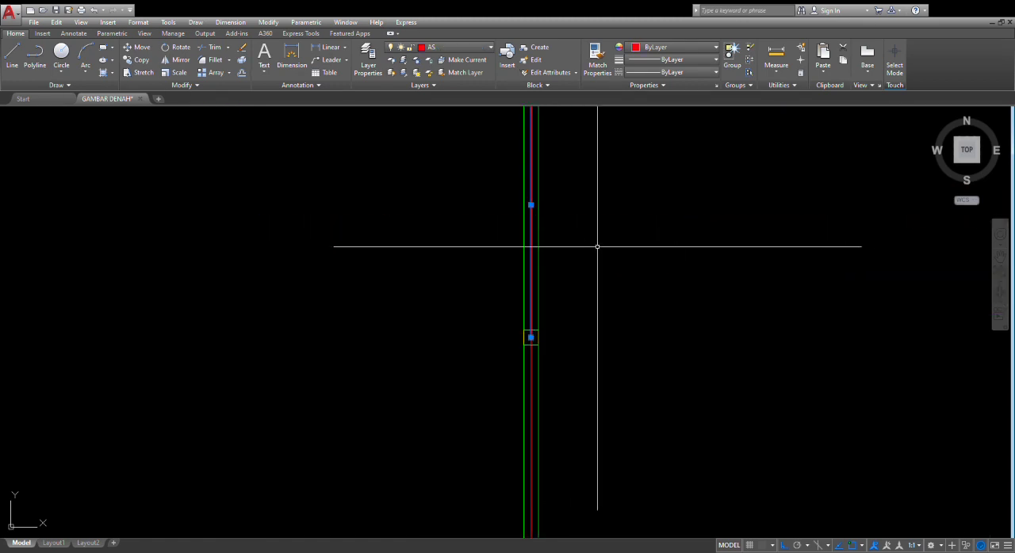
key(Escape)
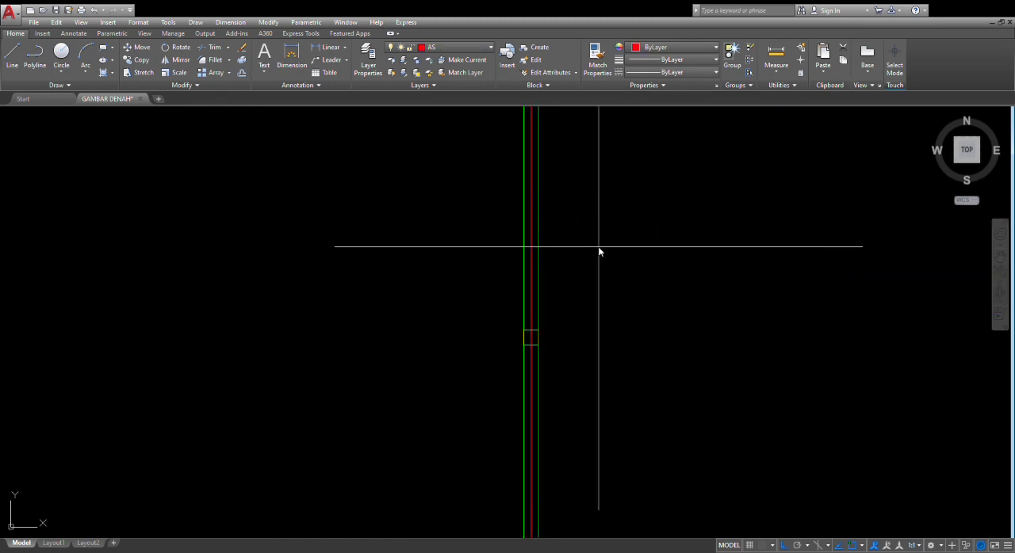
scroll(641, 282, down, 5)
middle_drag(642, 282, 643, 237)
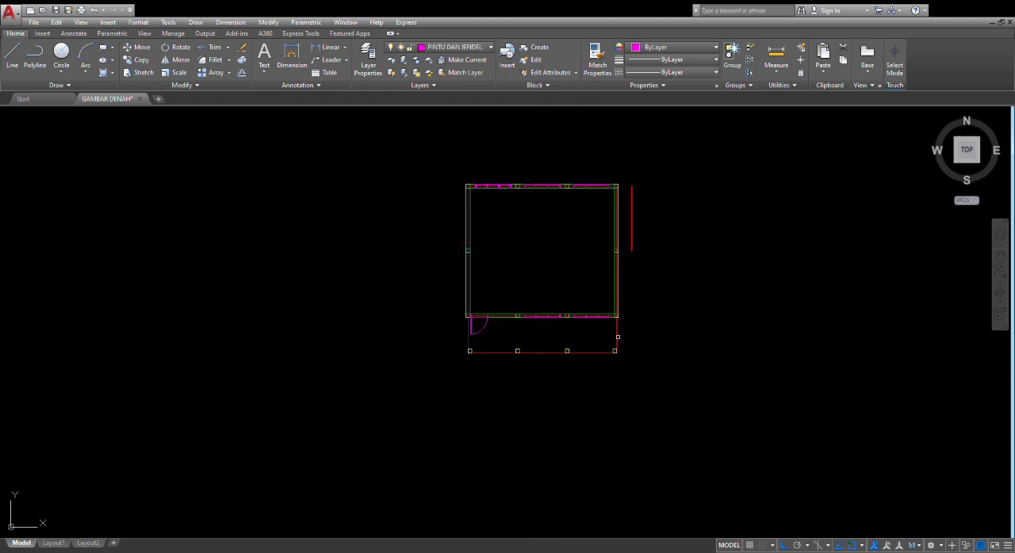
click(618, 337)
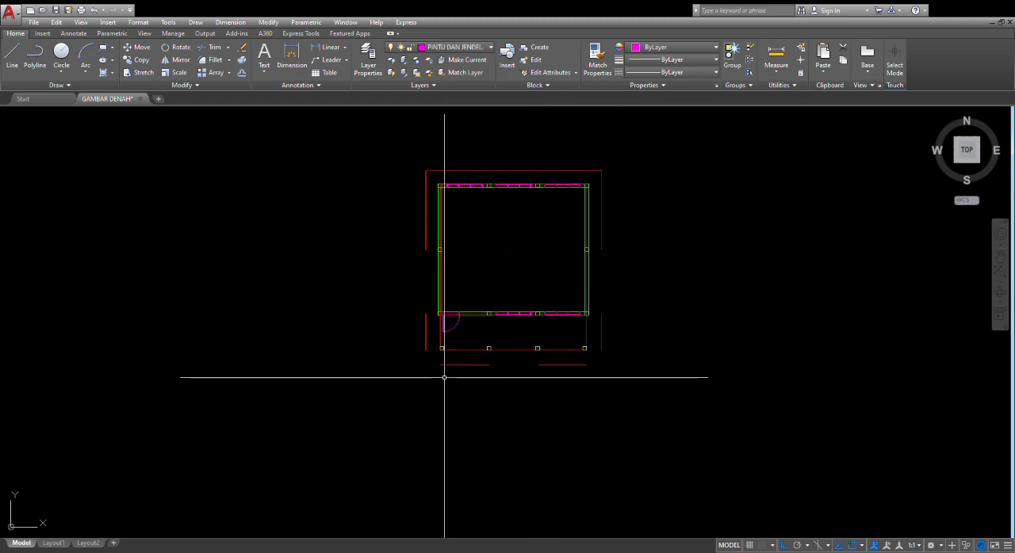
key(space)
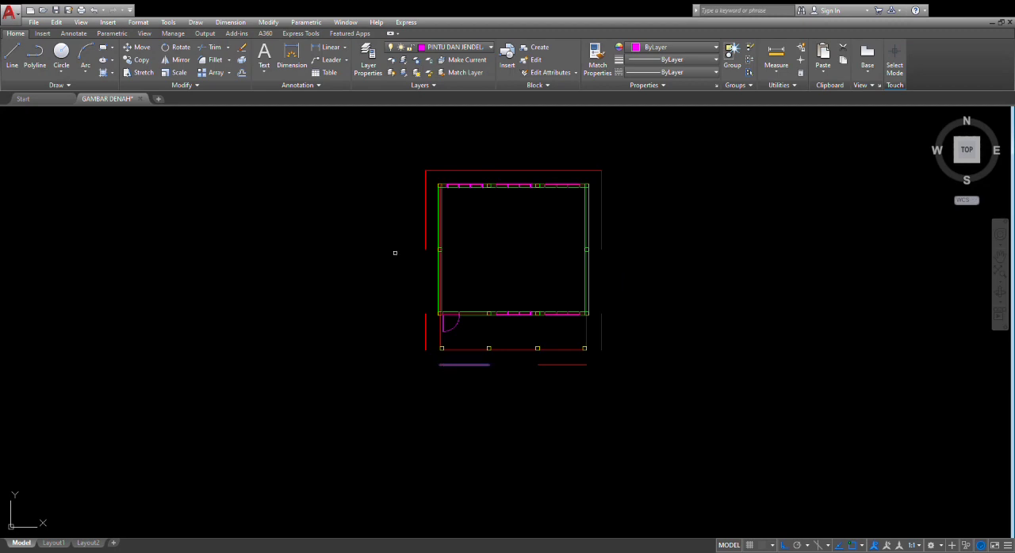
click(422, 227)
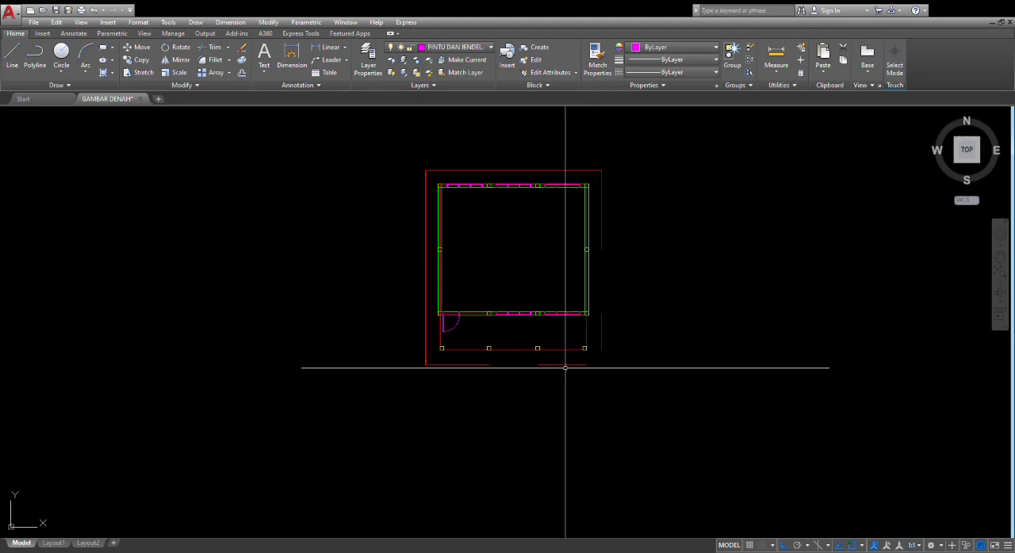
key(space)
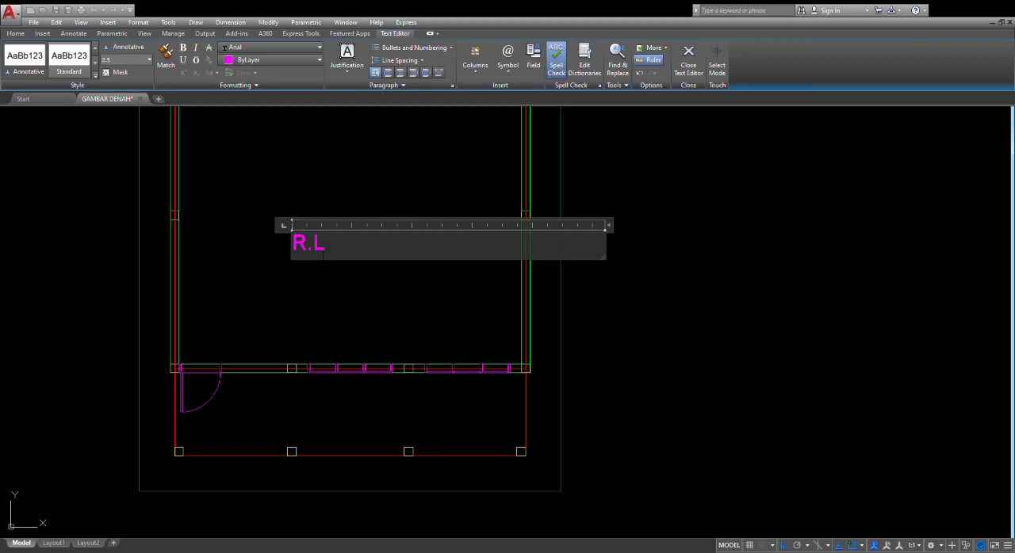
Label the room with the two-line text "R.LAB KOMPUTER" and "+0.00"
text(OMPUTER)
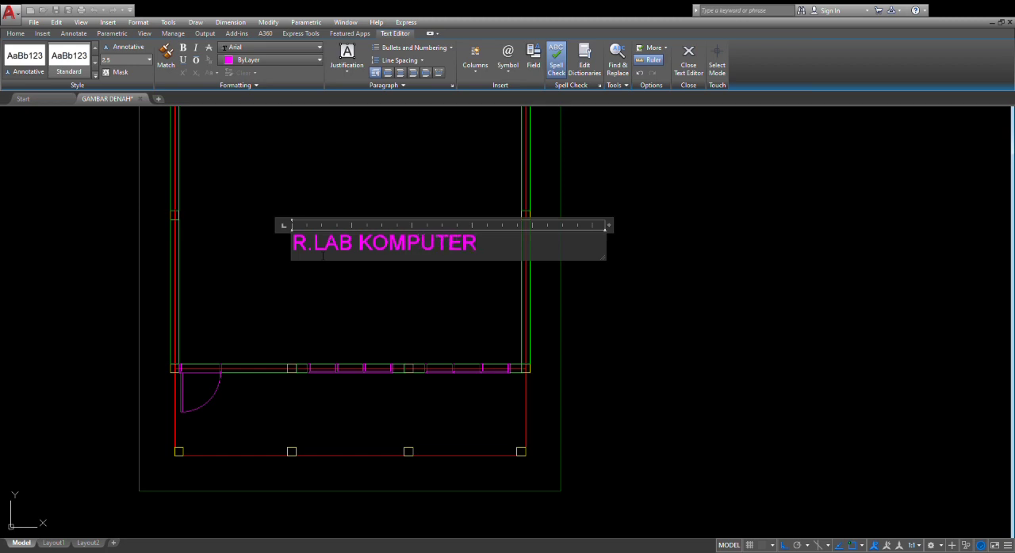
key(Return)
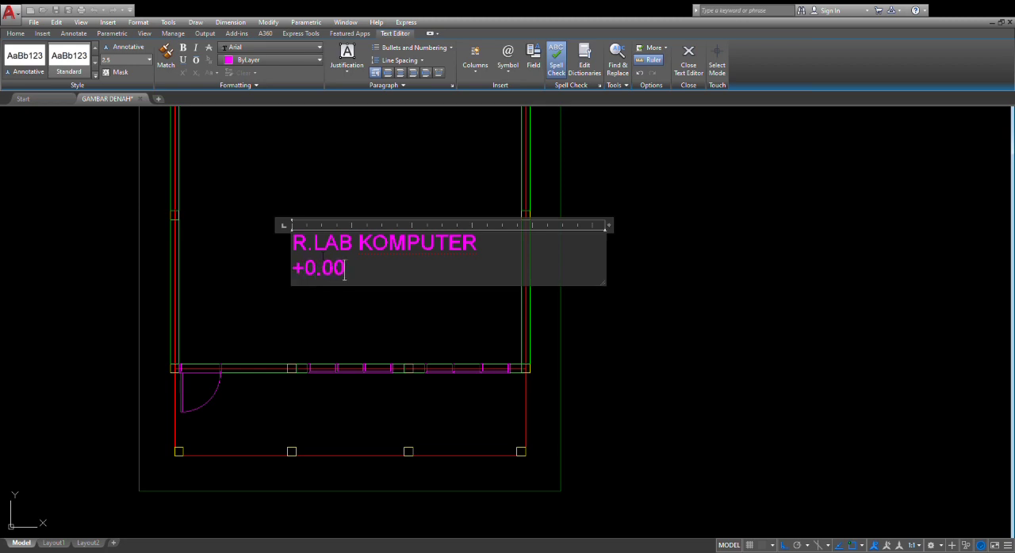
click(412, 118)
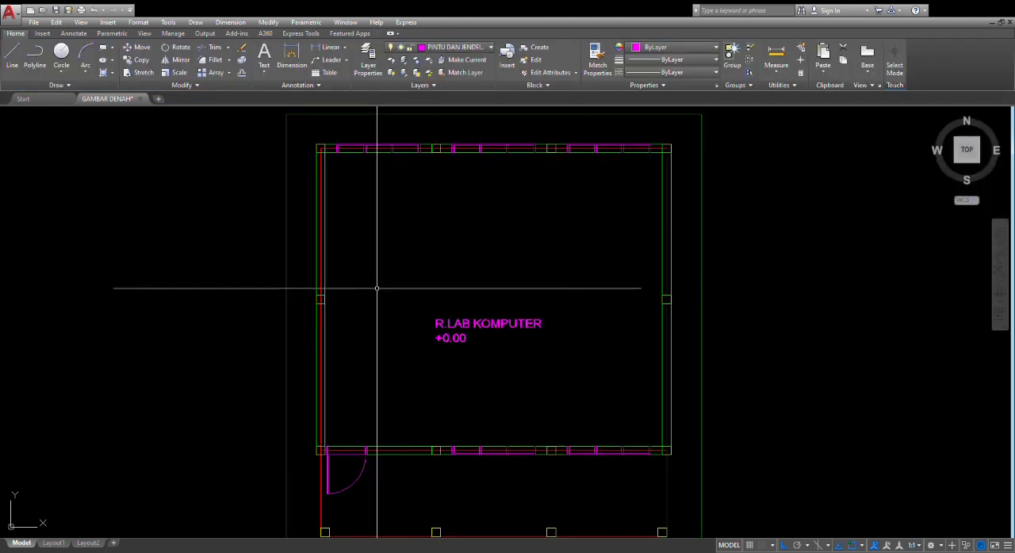
Copy the R.LAB KOMPUTER label straight down from its upper-left corner to the terrace area below the bottom wall
click(385, 294)
click(611, 403)
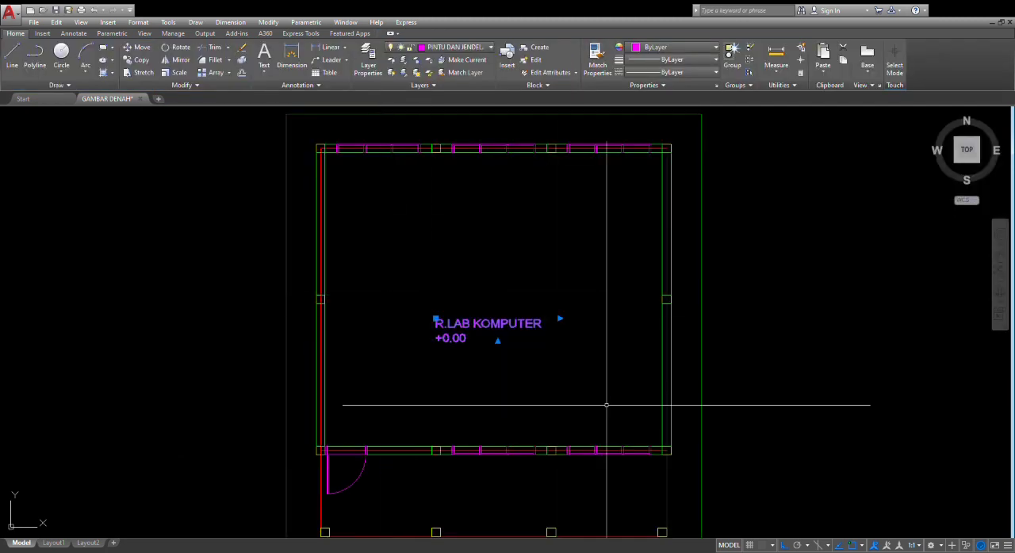
text(co)
key(Return)
click(436, 319)
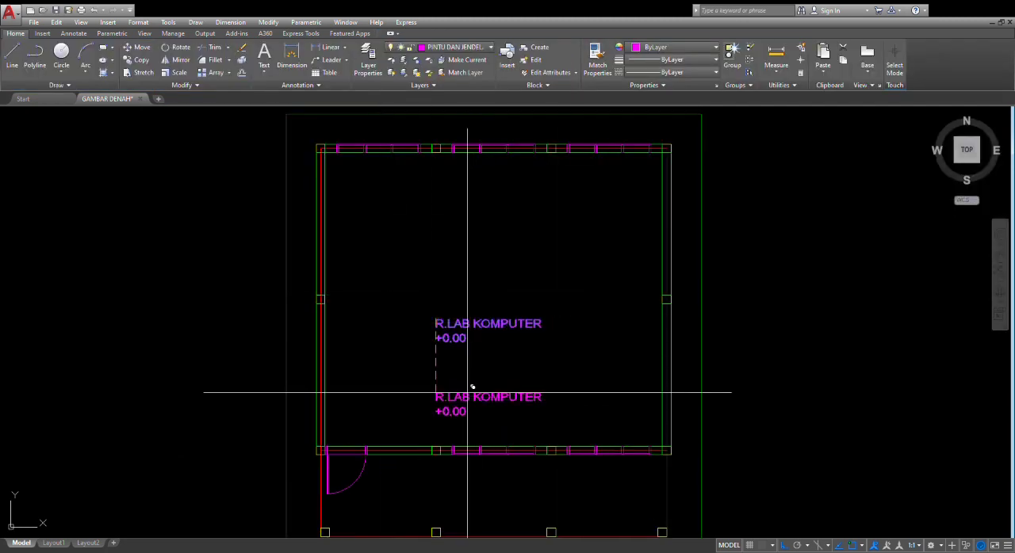
scroll(460, 417, down, 2)
middle_drag(460, 418, 473, 320)
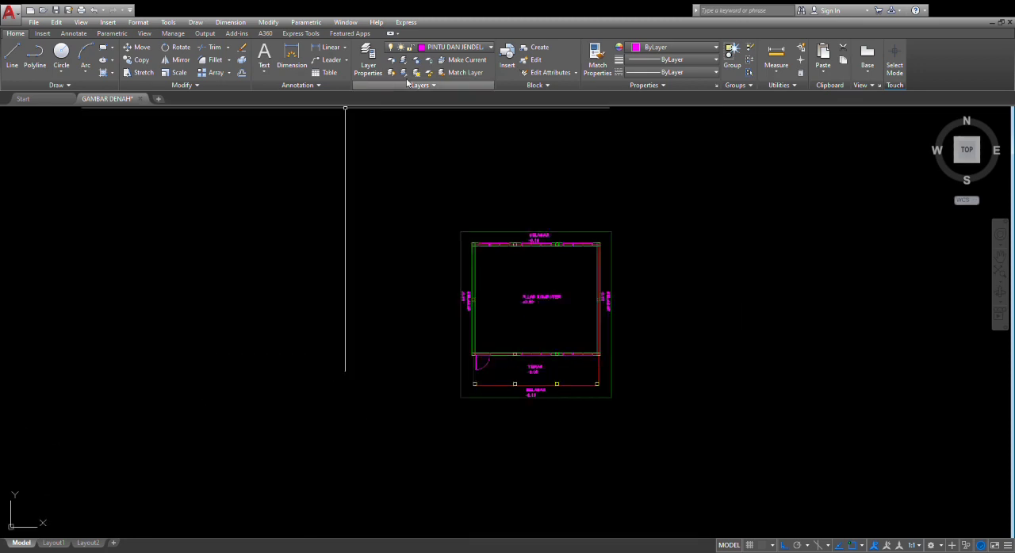
scroll(496, 260, up, 4)
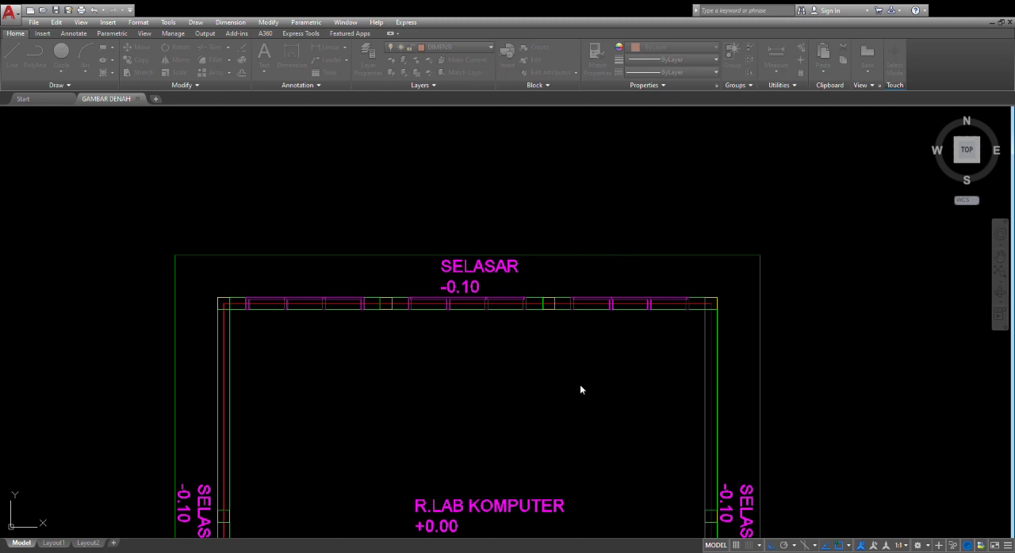
Add horizontal linear dimensions above the plan for the outer outline's full width and the top wall's first column bay
scroll(531, 276, down, 8)
scroll(509, 308, up, 6)
middle_drag(454, 342, 458, 319)
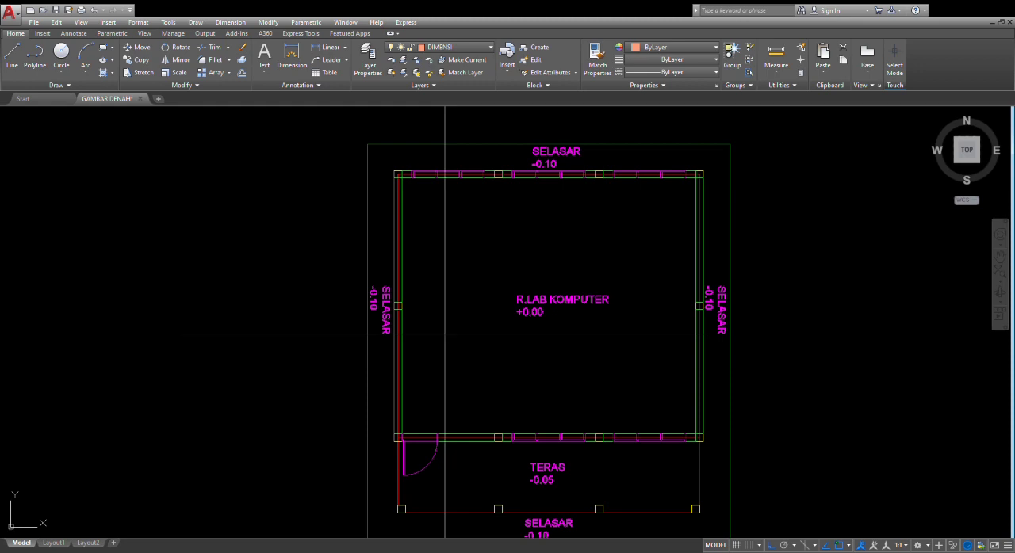
middle_drag(402, 196, 384, 212)
scroll(622, 144, up, 4)
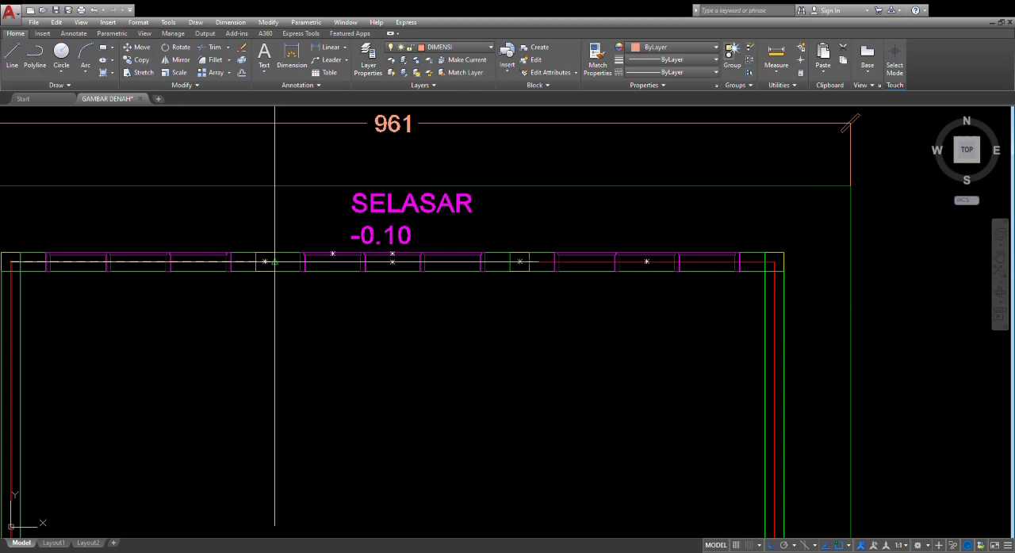
scroll(273, 253, down, 5)
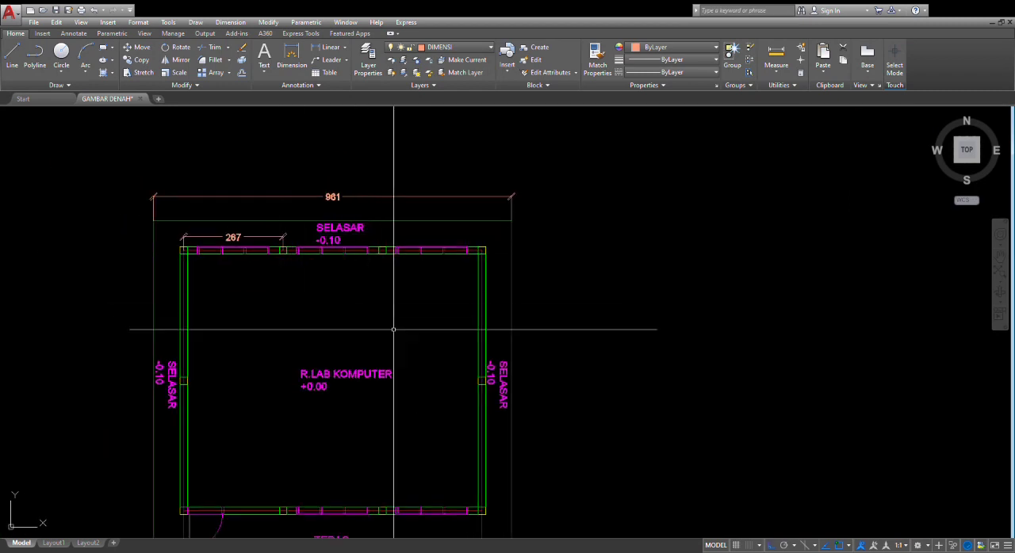